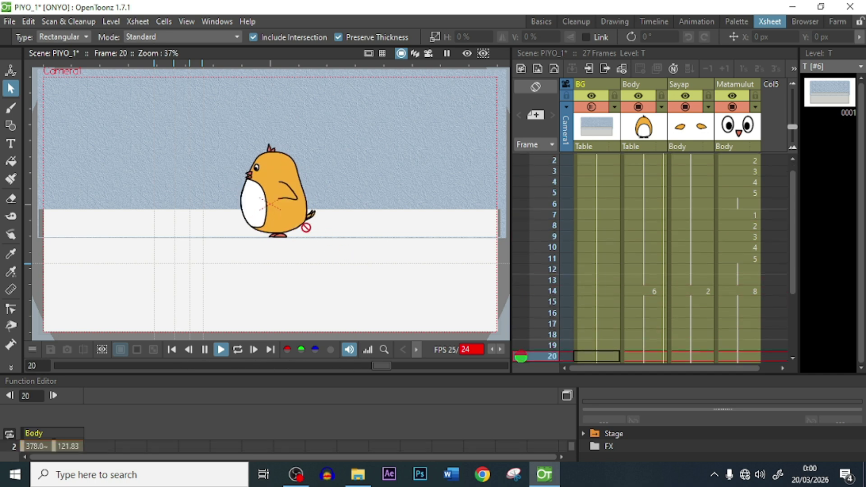
Play back the chick animation in the viewer and open the Stage Schematic window
{"action": "scroll", "coordinate": [216, 230], "scroll_direction": "up", "scroll_amount": 3}
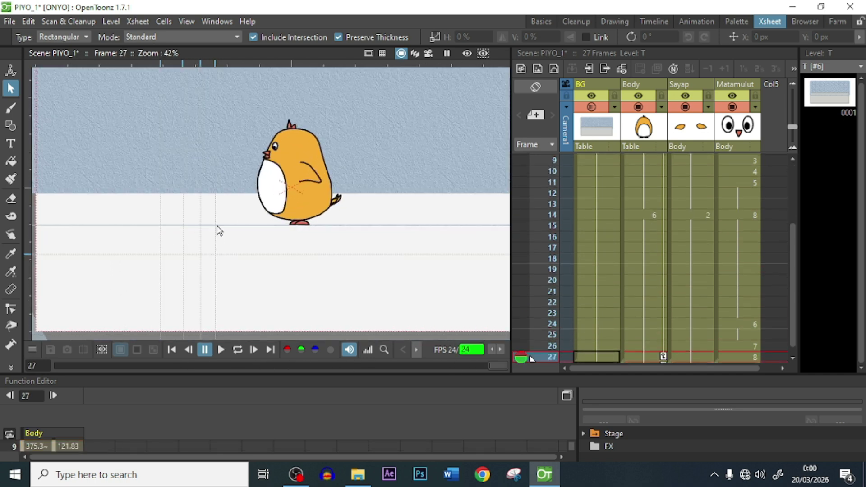
{"action": "left_click", "coordinate": [218, 350]}
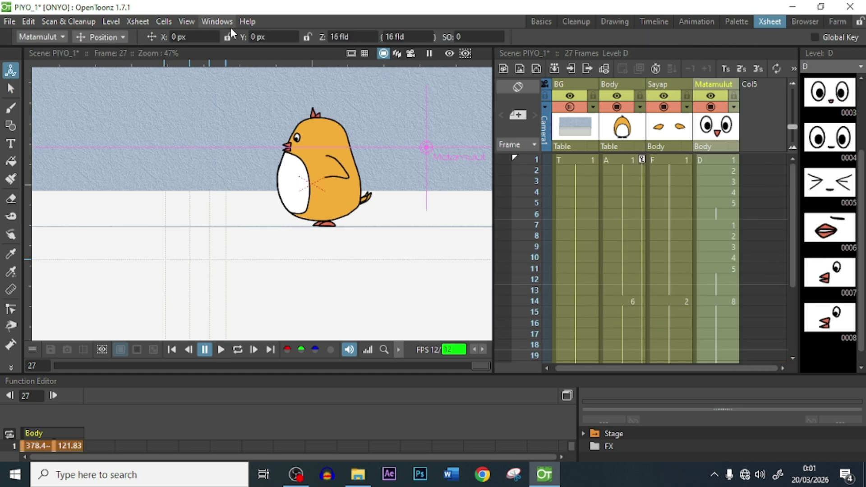
{"action": "left_click", "coordinate": [226, 24]}
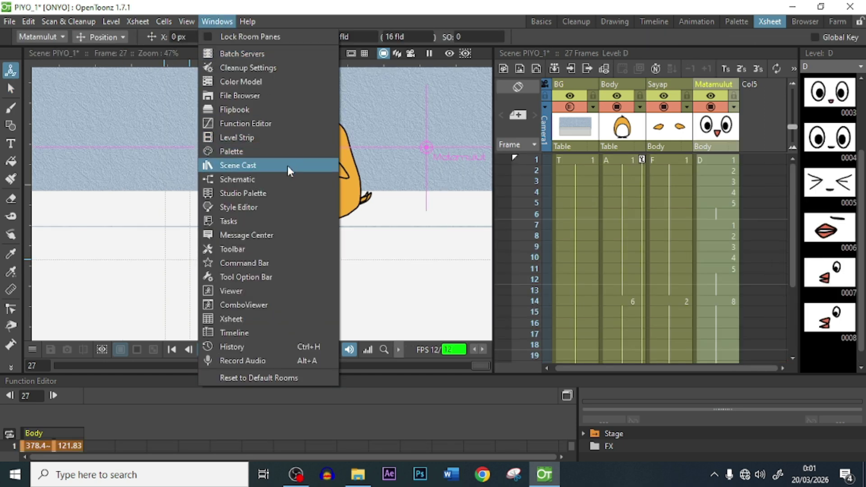
{"action": "left_click", "coordinate": [275, 176]}
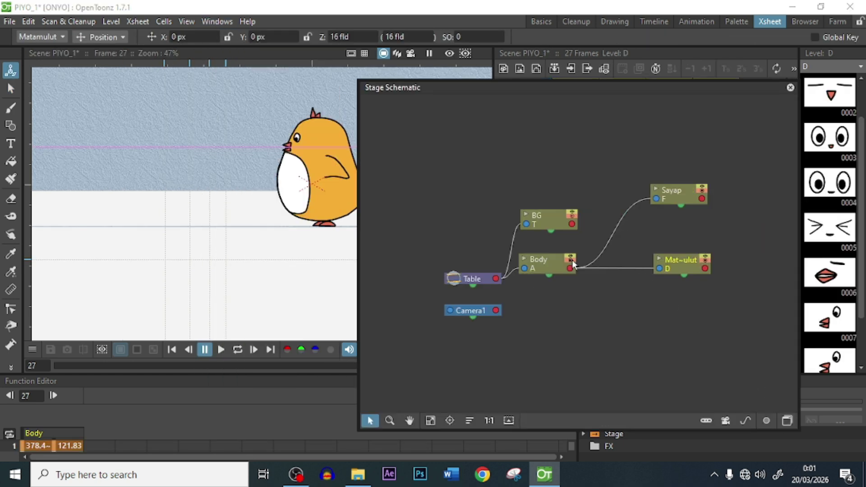
Rearrange the Sayap, BG, Matamulut and Body nodes in the Stage Schematic so their links are easy to follow
{"action": "left_click", "coordinate": [675, 199]}
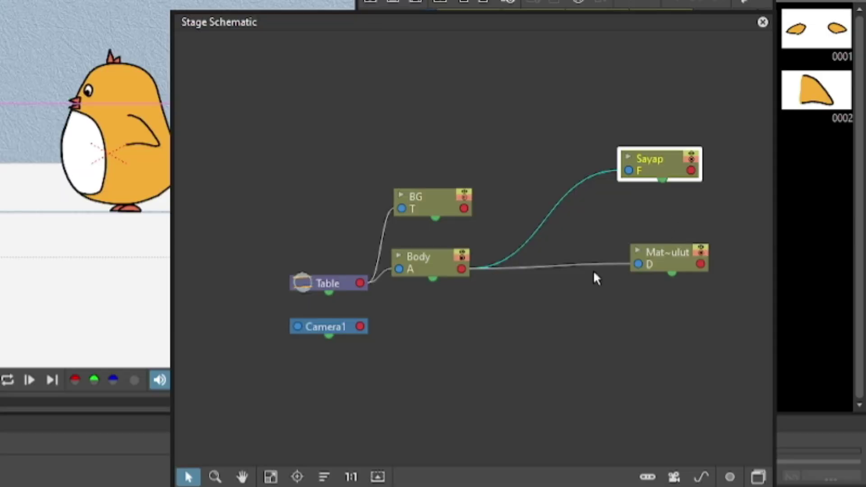
{"action": "left_click", "coordinate": [445, 203]}
{"action": "left_click", "coordinate": [668, 258]}
{"action": "left_click", "coordinate": [756, 478]}
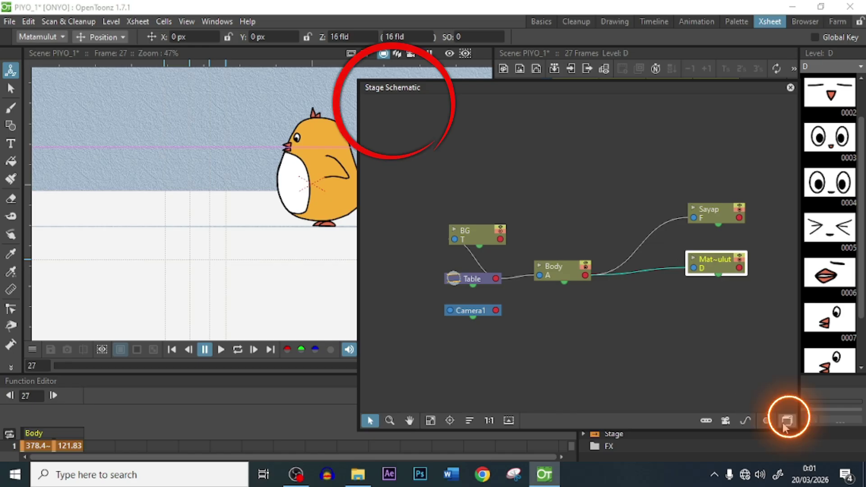
{"action": "left_click_drag", "start_coordinate": [544, 265], "coordinate": [554, 269]}
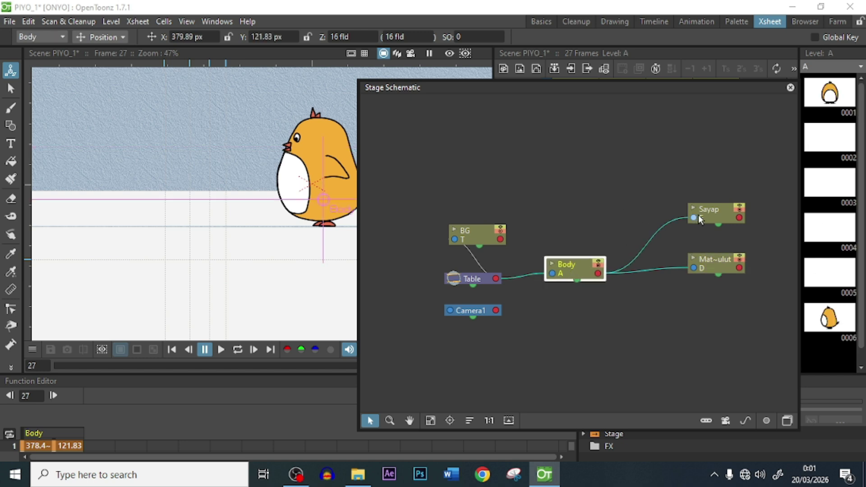
Switch the schematic to the FX Schematic and space out the Body, Sayap, BG and Matamulut nodes
{"action": "left_click", "coordinate": [785, 421]}
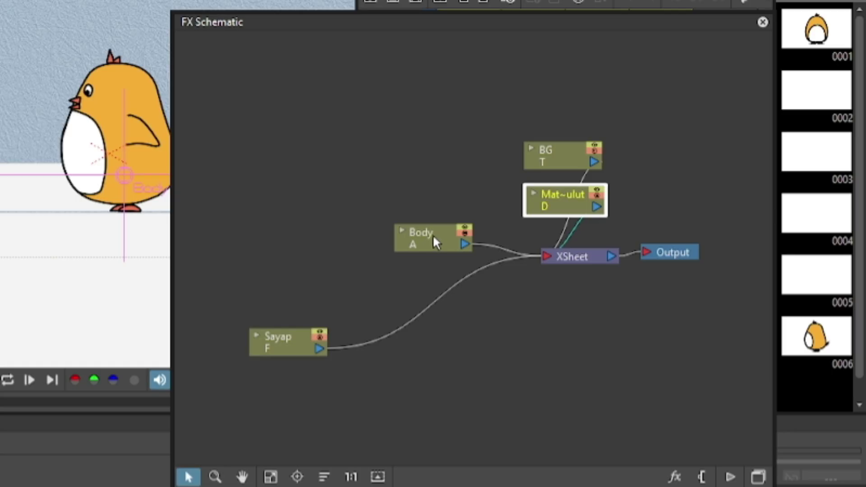
{"action": "left_click_drag", "start_coordinate": [552, 248], "coordinate": [479, 253]}
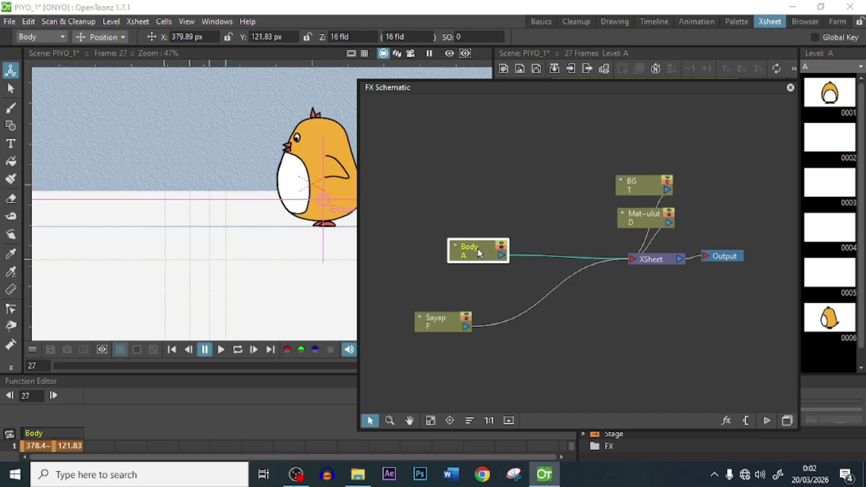
{"action": "left_click_drag", "start_coordinate": [446, 314], "coordinate": [482, 324]}
{"action": "left_click_drag", "start_coordinate": [629, 187], "coordinate": [645, 178]}
{"action": "left_click", "coordinate": [639, 212]}
{"action": "left_click_drag", "start_coordinate": [638, 212], "coordinate": [638, 209]}
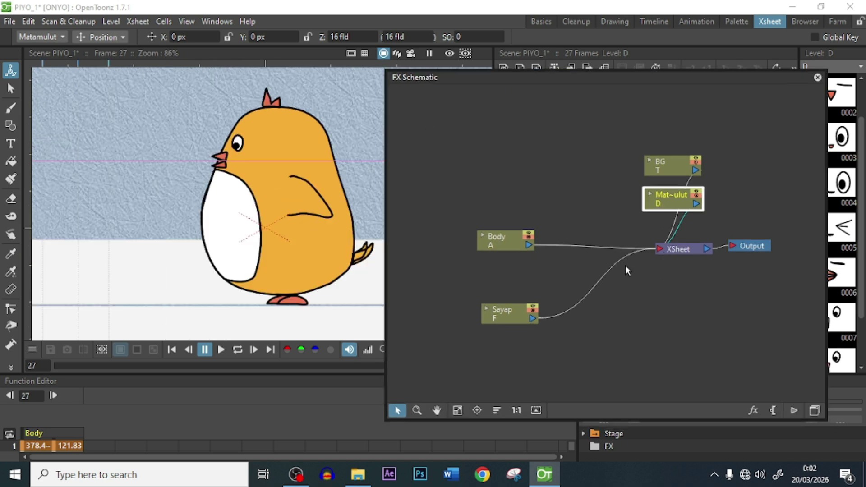
Turn on the viewer preview and add a Body Highlight effect from the Light category through the FX Browser
{"action": "left_click", "coordinate": [456, 52]}
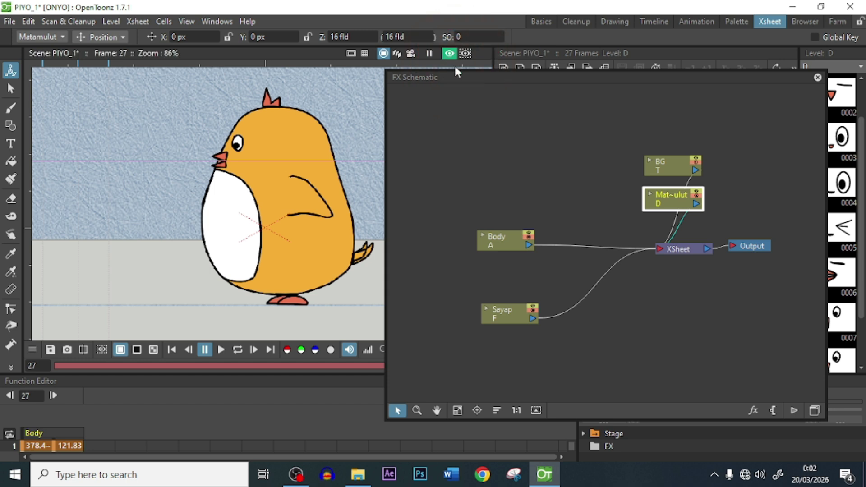
{"action": "left_click", "coordinate": [774, 410]}
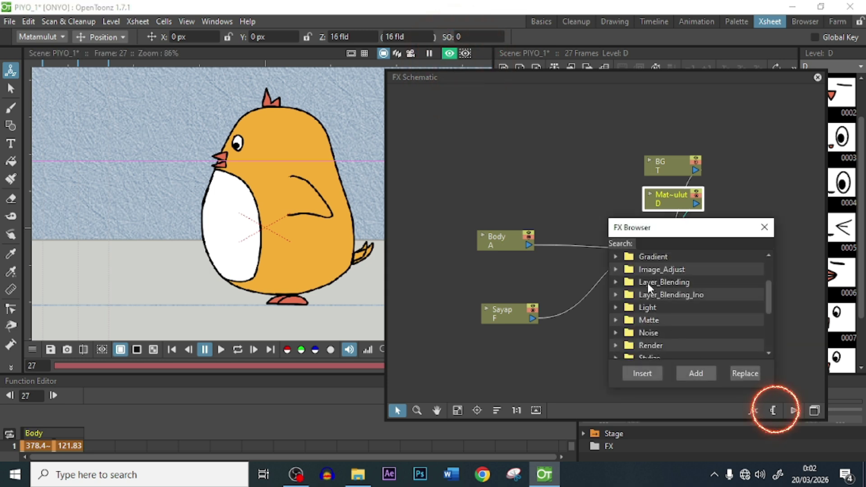
{"action": "left_click", "coordinate": [616, 308]}
{"action": "scroll", "coordinate": [727, 313], "scroll_direction": "down", "scroll_amount": 1}
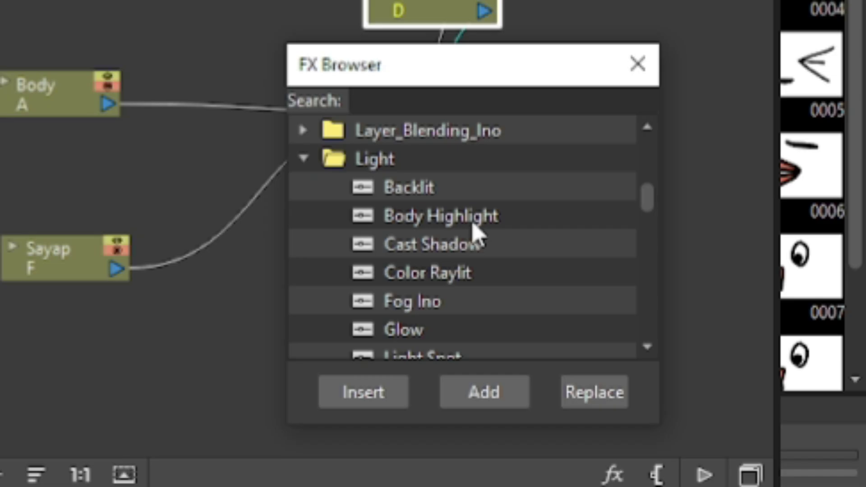
{"action": "left_click", "coordinate": [472, 227]}
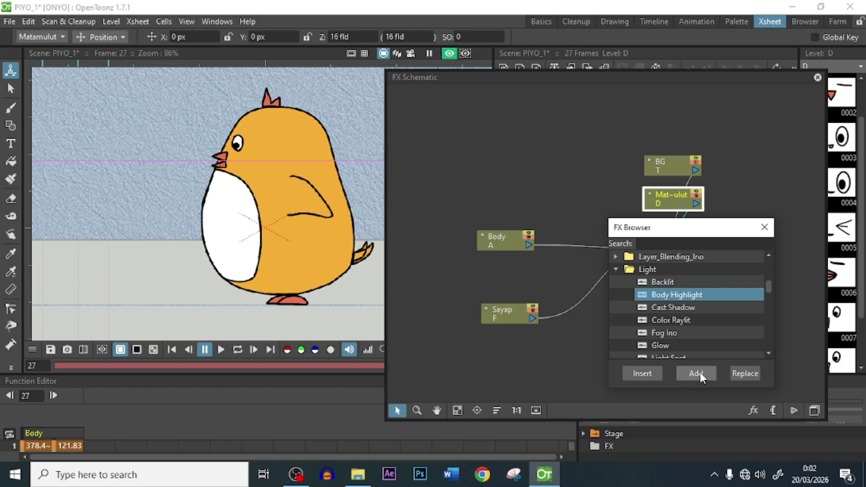
{"action": "left_click", "coordinate": [491, 395]}
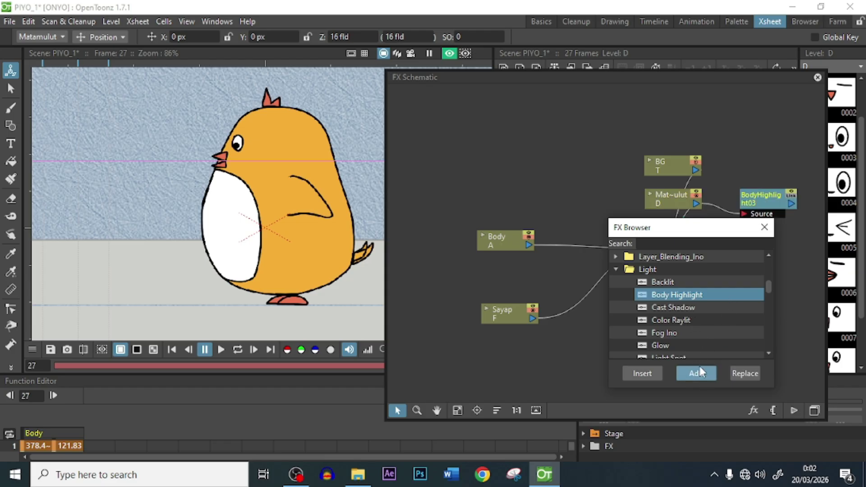
{"action": "left_click", "coordinate": [701, 375]}
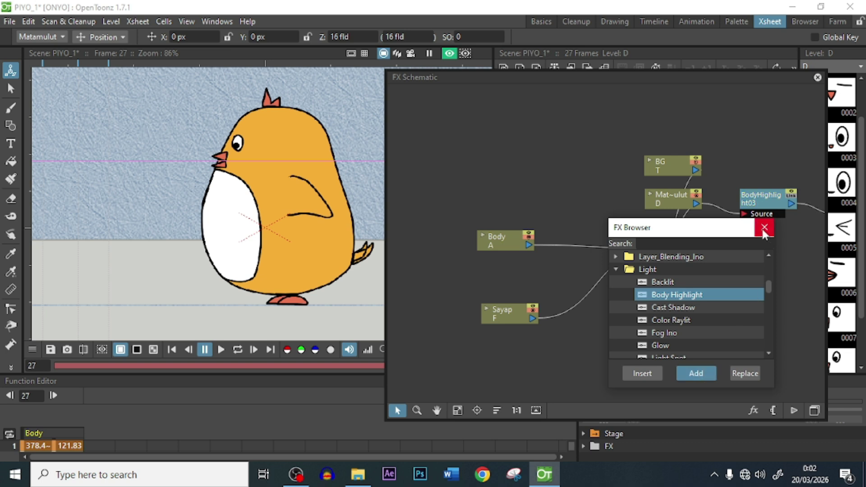
Place two unconnected Body Highlight nodes, one beside the Sayap node and one beside the Body node
{"action": "left_click_drag", "start_coordinate": [732, 229], "coordinate": [741, 253]}
{"action": "left_click", "coordinate": [774, 252]}
{"action": "left_click_drag", "start_coordinate": [777, 199], "coordinate": [544, 190]}
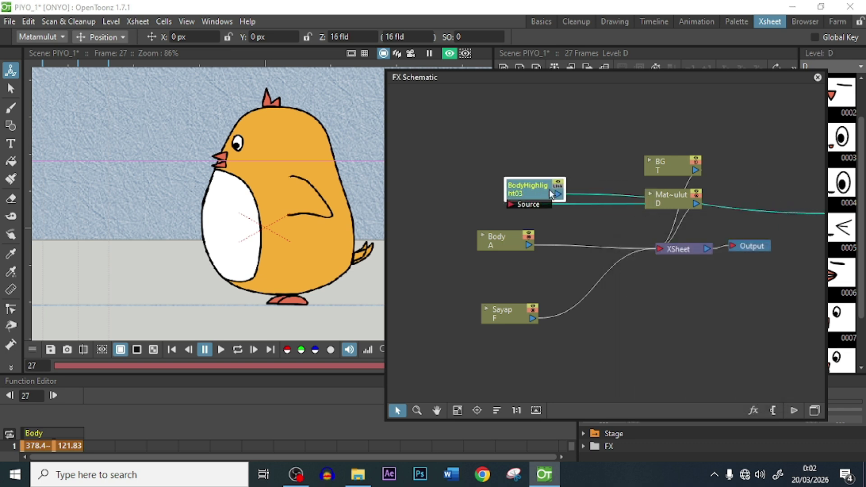
{"action": "scroll", "coordinate": [619, 291], "scroll_direction": "down", "scroll_amount": 4}
{"action": "left_click_drag", "start_coordinate": [762, 233], "coordinate": [713, 233]}
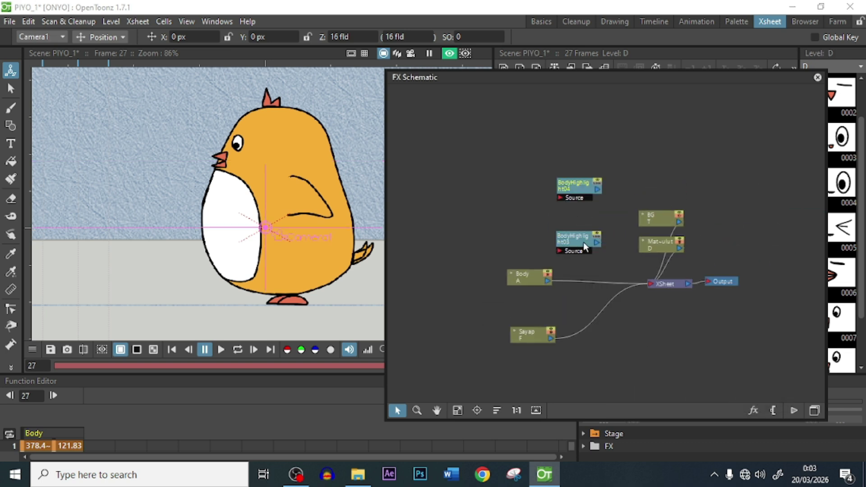
{"action": "left_click_drag", "start_coordinate": [583, 241], "coordinate": [590, 343]}
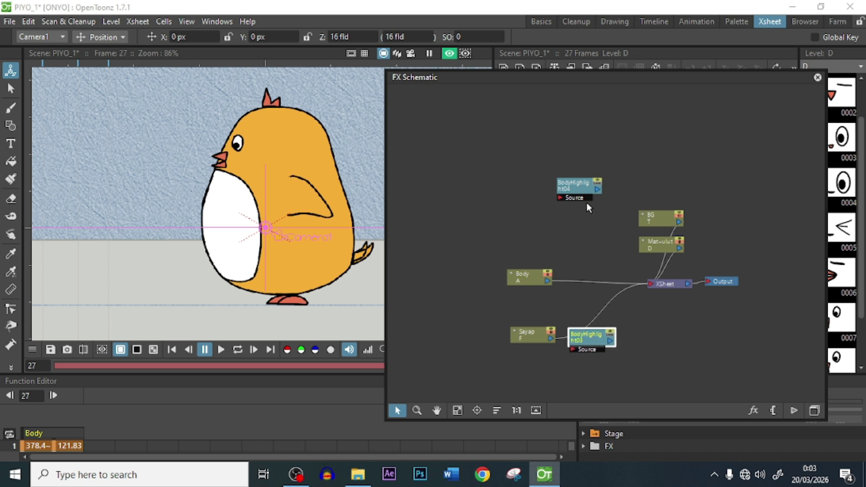
{"action": "left_click_drag", "start_coordinate": [581, 192], "coordinate": [584, 280]}
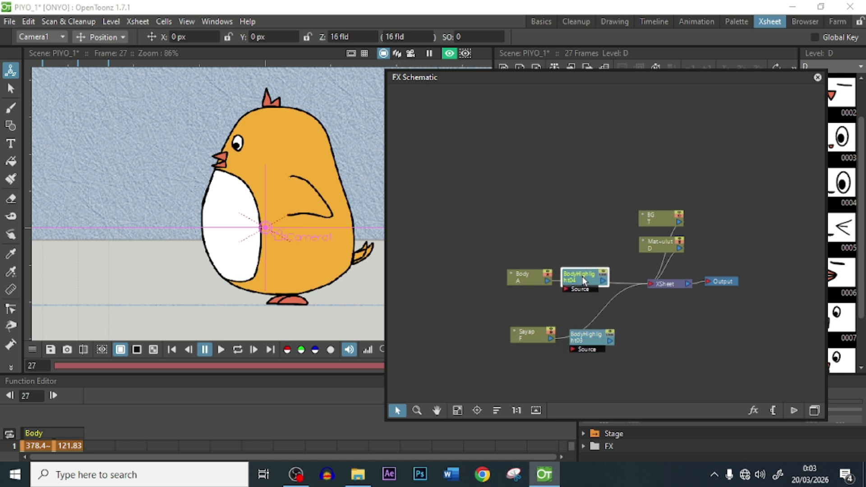
Link the Body node to the Source of its Body Highlight node and connect that effect's output to XSheet
{"action": "scroll", "coordinate": [581, 294], "scroll_direction": "up", "scroll_amount": 5}
{"action": "left_click_drag", "start_coordinate": [483, 256], "coordinate": [539, 283]}
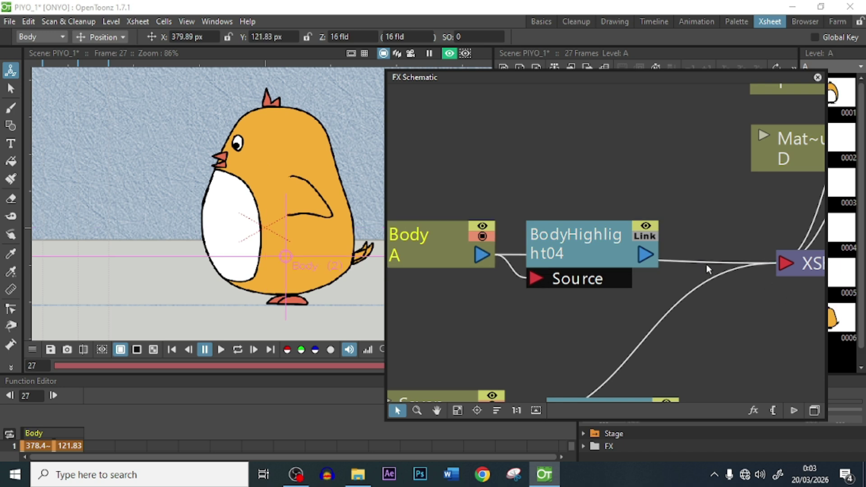
{"action": "left_click_drag", "start_coordinate": [650, 257], "coordinate": [789, 269]}
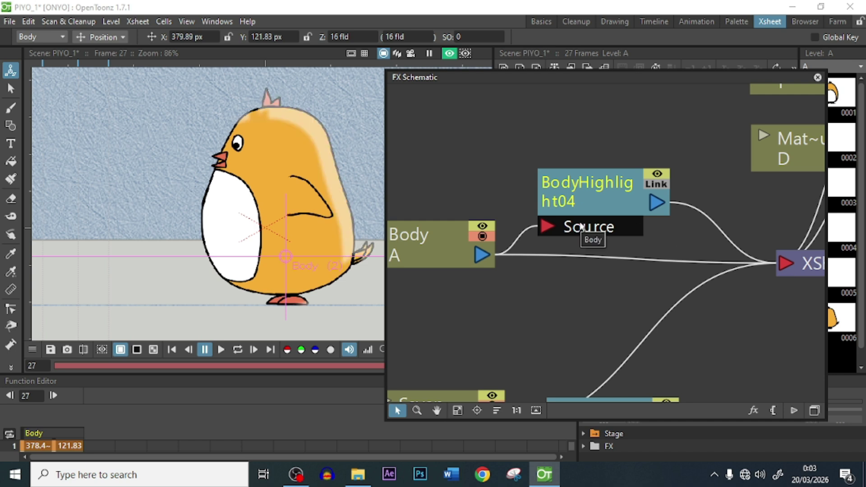
Set the colour of the Body node's Body Highlight effect to brown, RGB 110, 71, 31
{"action": "double_click", "coordinate": [602, 188]}
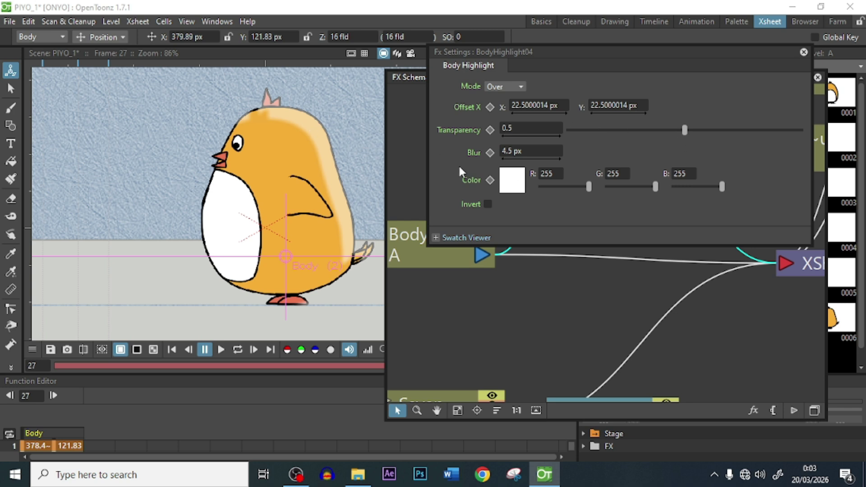
{"action": "left_click", "coordinate": [489, 203]}
{"action": "left_click", "coordinate": [489, 203]}
{"action": "left_click", "coordinate": [512, 179]}
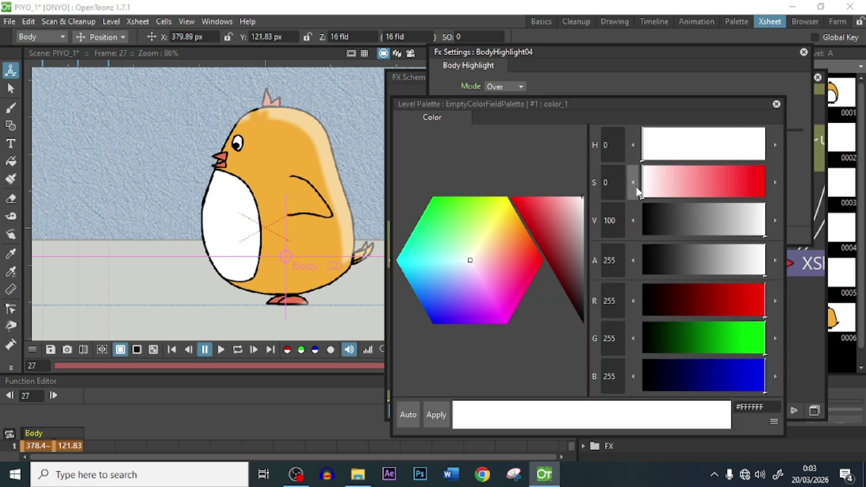
{"action": "left_click", "coordinate": [518, 231]}
{"action": "left_click", "coordinate": [545, 256]}
{"action": "left_click", "coordinate": [436, 414]}
{"action": "left_click", "coordinate": [776, 104]}
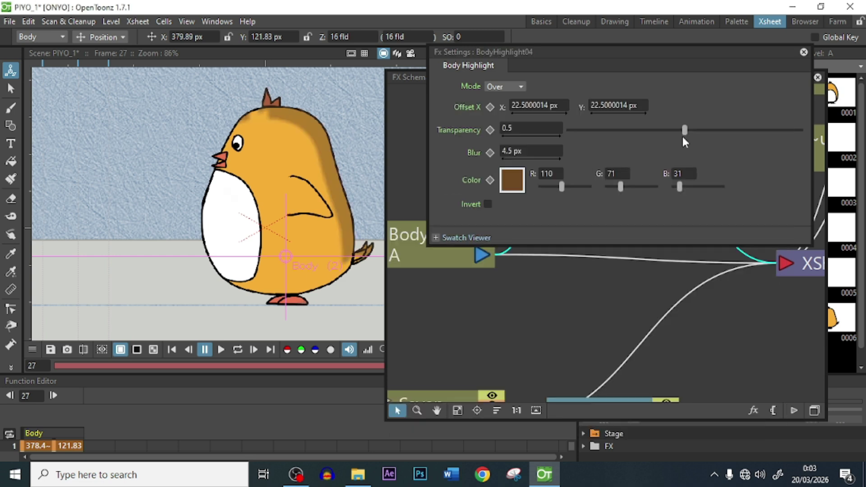
Raise the transparency value of the Body's highlight effect and change its blending mode from Over to a darkening shade
{"action": "left_click_drag", "start_coordinate": [683, 131], "coordinate": [733, 128]}
{"action": "left_click", "coordinate": [504, 86]}
{"action": "left_click", "coordinate": [503, 108]}
{"action": "scroll", "coordinate": [361, 226], "scroll_direction": "up", "scroll_amount": 2}
{"action": "scroll", "coordinate": [477, 261], "scroll_direction": "down", "scroll_amount": 2}
{"action": "left_click", "coordinate": [804, 52]}
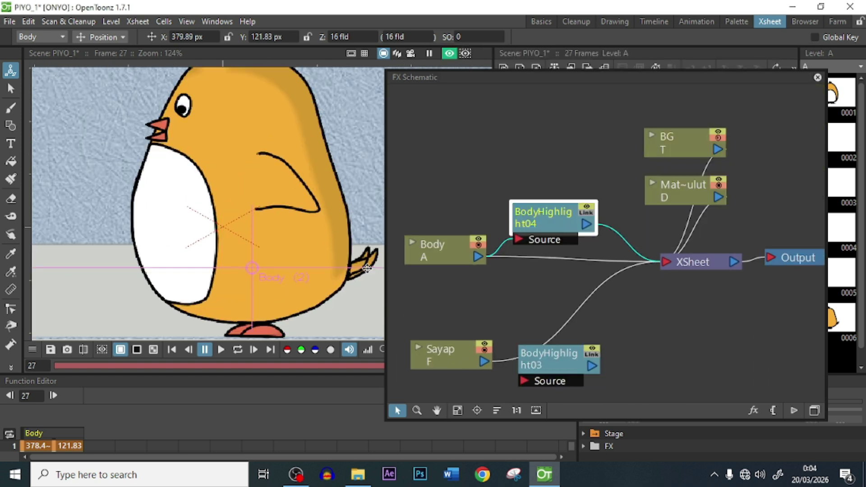
Link the Sayap node to the Source of the second Body Highlight node and connect that effect's output to XSheet
{"action": "left_click", "coordinate": [446, 356]}
{"action": "mouse_move", "coordinate": [547, 363]}
{"action": "left_mouse_down"}
{"action": "mouse_move", "coordinate": [629, 340]}
{"action": "mouse_move", "coordinate": [558, 354]}
{"action": "left_mouse_up"}
{"action": "left_click_drag", "start_coordinate": [483, 361], "coordinate": [546, 368]}
{"action": "left_click_drag", "start_coordinate": [613, 346], "coordinate": [668, 262]}
Set the Sayap's Body Highlight to Subtract mode, transparency 0.745 and the colour RGB 176, 120, 60
{"action": "double_click", "coordinate": [556, 351]}
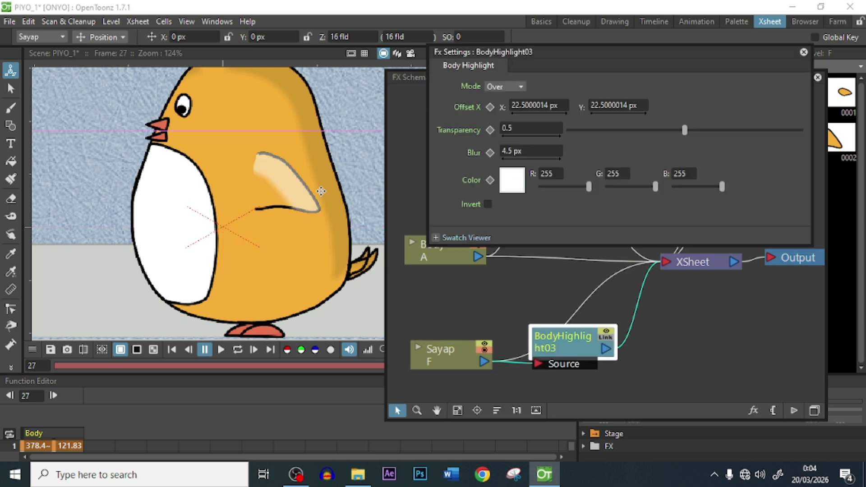
{"action": "key", "text": "r"}
{"action": "left_click", "coordinate": [512, 180]}
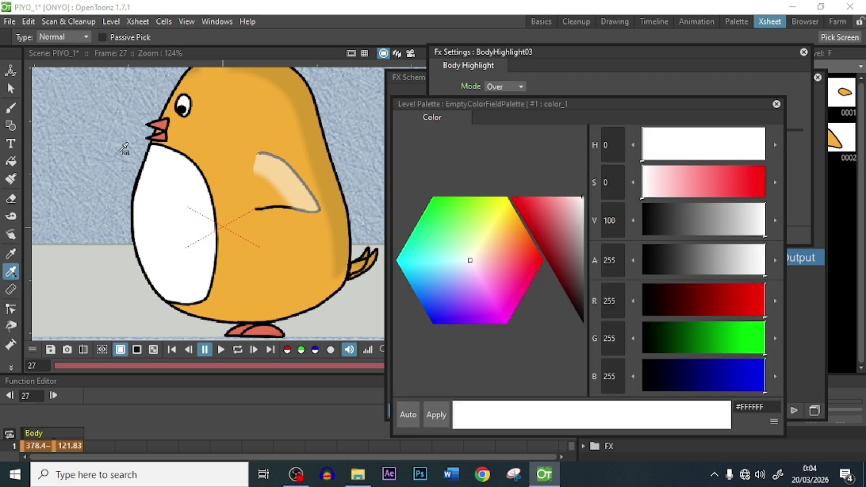
{"action": "left_click", "coordinate": [509, 237]}
{"action": "left_click", "coordinate": [533, 201]}
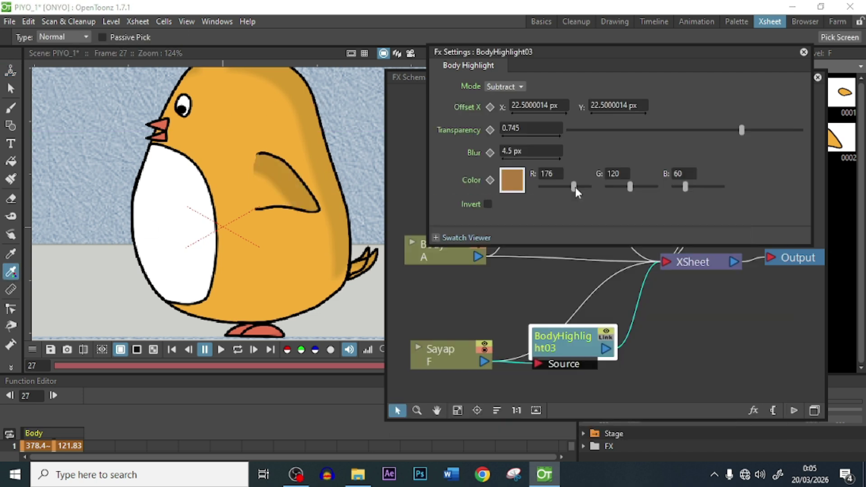
{"action": "left_click", "coordinate": [804, 52]}
Move the two Body Highlight nodes farther apart and shift the Sayap node closer to Body in the FX Schematic
{"action": "left_click_drag", "start_coordinate": [813, 74], "coordinate": [784, 86]}
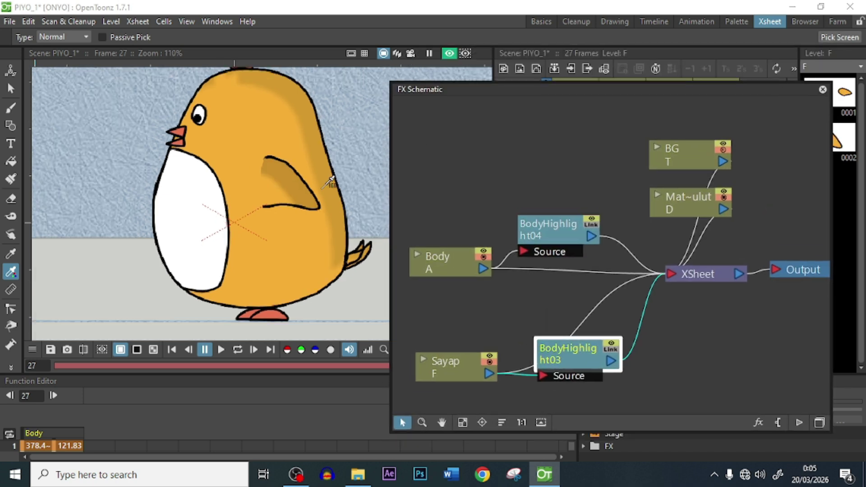
{"action": "scroll", "coordinate": [330, 182], "scroll_direction": "down", "scroll_amount": 2}
{"action": "left_click_drag", "start_coordinate": [564, 230], "coordinate": [567, 158]}
{"action": "left_click_drag", "start_coordinate": [589, 365], "coordinate": [592, 406]}
{"action": "left_click_drag", "start_coordinate": [452, 370], "coordinate": [440, 335]}
{"action": "scroll", "coordinate": [580, 228], "scroll_direction": "down", "scroll_amount": 3}
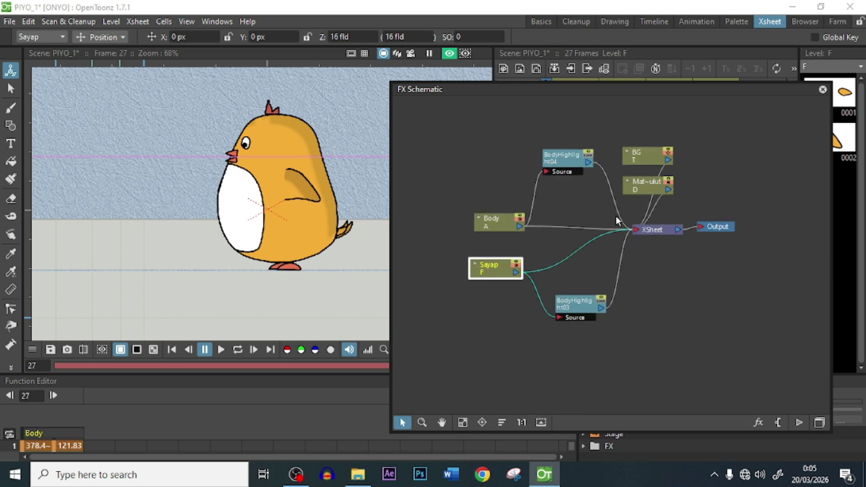
Add a Cast Shadow effect from the Light category to the Sayap node and connect its output to XSheet
{"action": "scroll", "coordinate": [581, 228], "scroll_direction": "up", "scroll_amount": 3}
{"action": "left_click", "coordinate": [758, 422]}
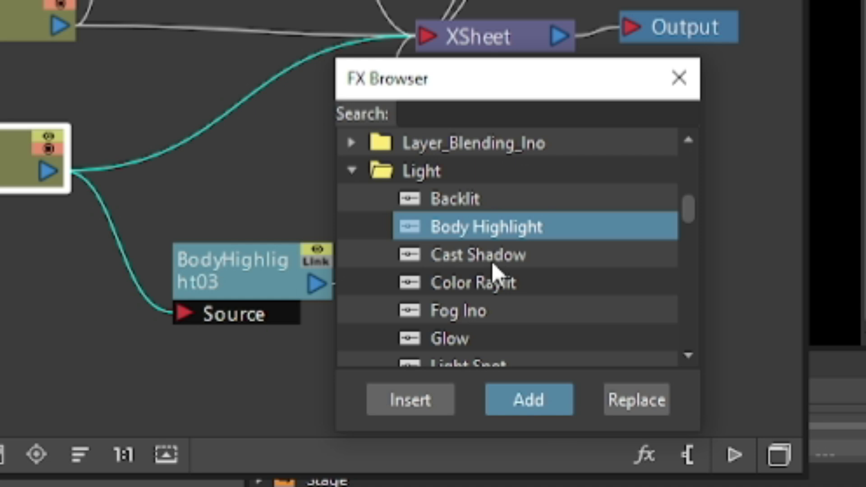
{"action": "left_click", "coordinate": [539, 261]}
{"action": "left_click", "coordinate": [519, 405]}
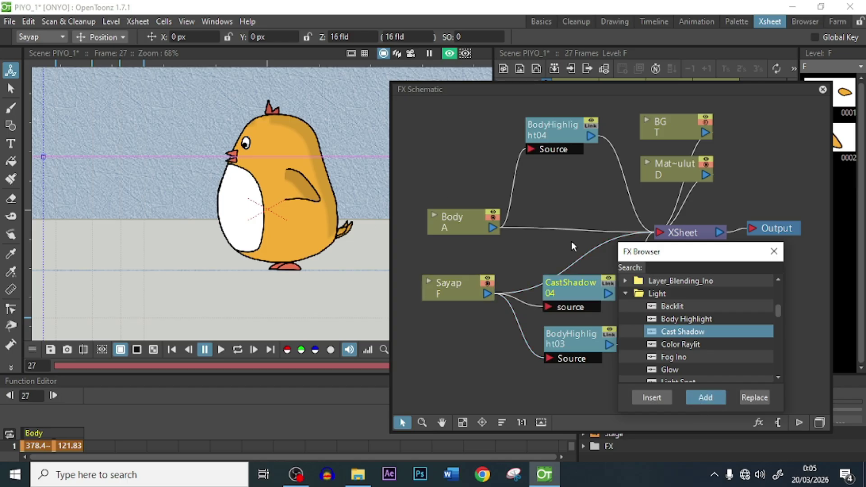
{"action": "left_click_drag", "start_coordinate": [580, 294], "coordinate": [659, 233]}
Adjust the viewer handles of the Body's Cast Shadow effect to mirror the chick's body below its feet
{"action": "left_click", "coordinate": [588, 246]}
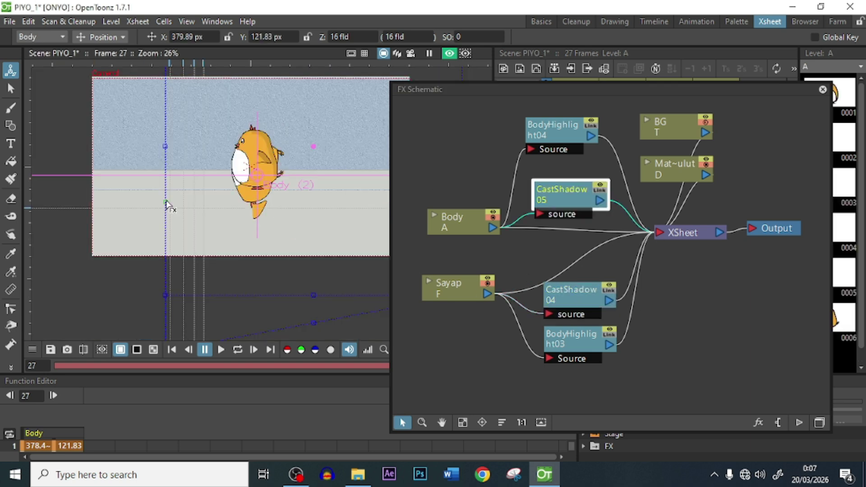
{"action": "left_click_drag", "start_coordinate": [166, 207], "coordinate": [166, 246]}
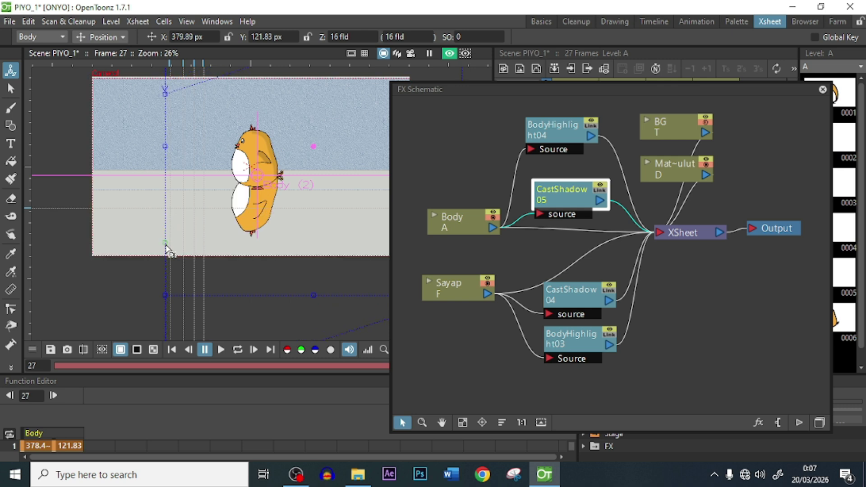
Adjust the corner handles of the Body's Cast Shadow to shorten the mirrored chick so it fits within the floor area
{"action": "left_click_drag", "start_coordinate": [166, 248], "coordinate": [169, 264]}
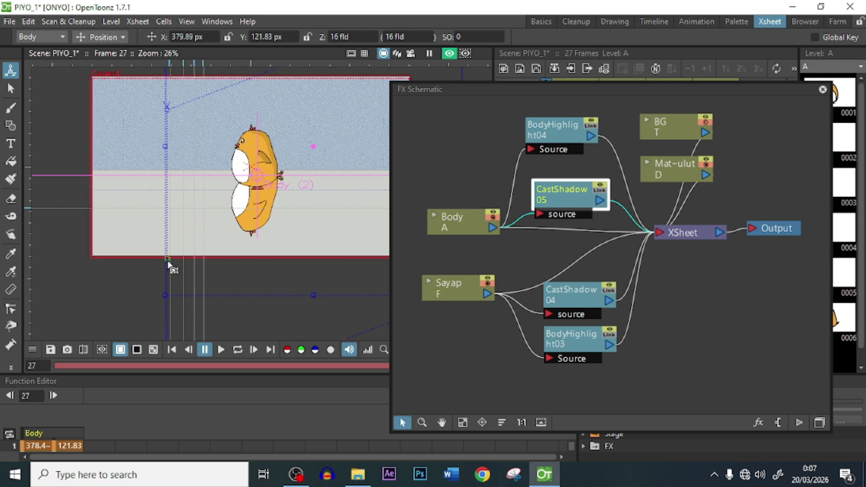
{"action": "left_click_drag", "start_coordinate": [168, 264], "coordinate": [168, 273]}
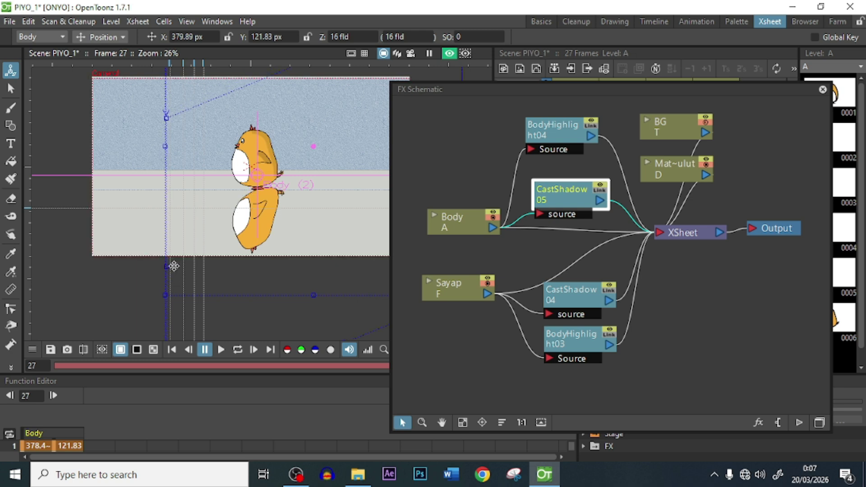
{"action": "scroll", "coordinate": [311, 300], "scroll_direction": "down", "scroll_amount": 3}
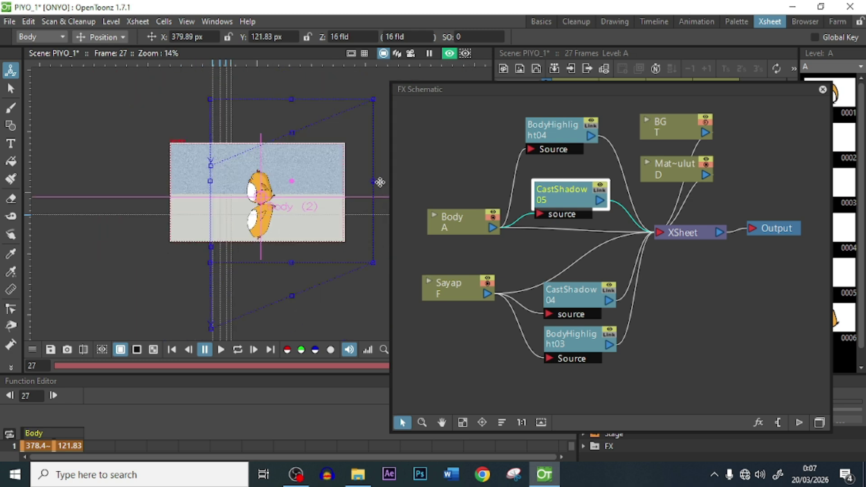
{"action": "left_click_drag", "start_coordinate": [212, 332], "coordinate": [211, 264]}
{"action": "left_click_drag", "start_coordinate": [371, 100], "coordinate": [375, 129]}
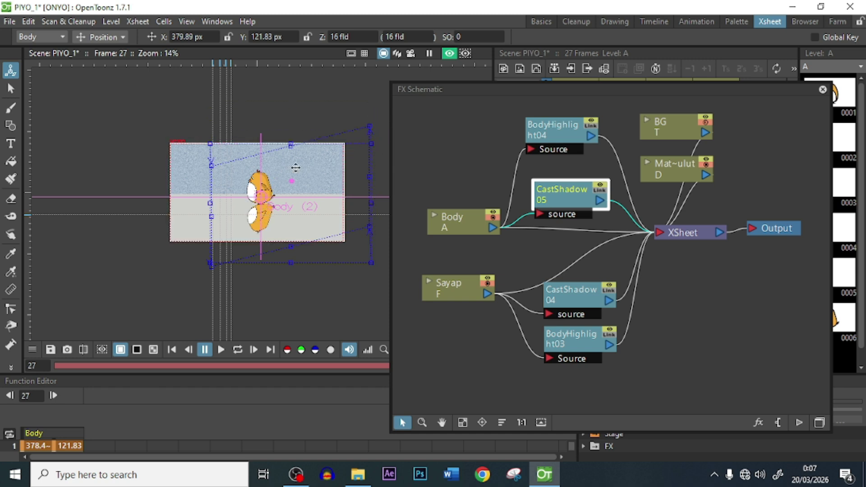
Fine-tune the left corner handles of the Body's Cast Shadow to align the mirrored chick upright beneath the original's feet
{"action": "scroll", "coordinate": [263, 169], "scroll_direction": "up", "scroll_amount": 4}
{"action": "mouse_move", "coordinate": [126, 96]}
{"action": "left_mouse_down"}
{"action": "mouse_move", "coordinate": [130, 107]}
{"action": "mouse_move", "coordinate": [127, 98]}
{"action": "left_mouse_up"}
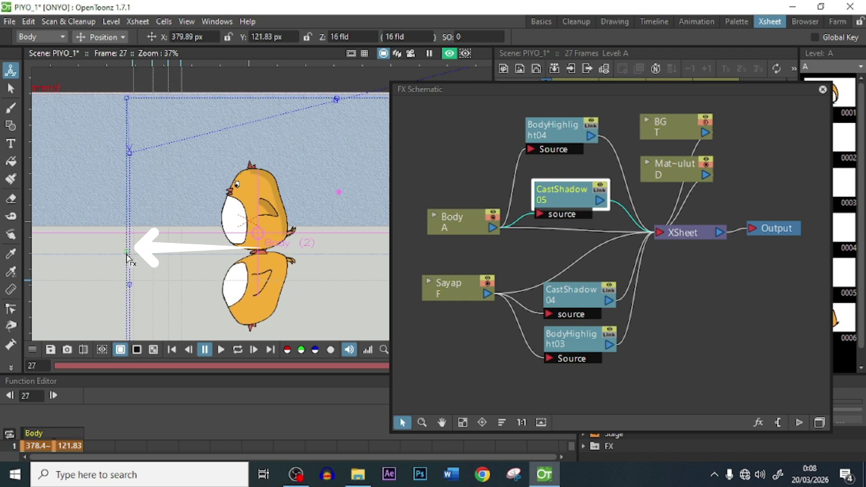
{"action": "mouse_move", "coordinate": [127, 255]}
{"action": "left_mouse_down"}
{"action": "mouse_move", "coordinate": [129, 291]}
{"action": "mouse_move", "coordinate": [130, 267]}
{"action": "left_mouse_up"}
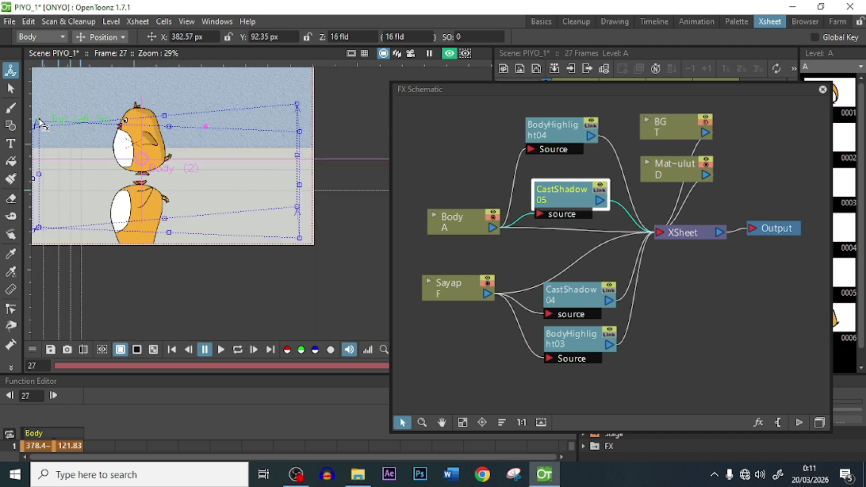
{"action": "left_click_drag", "start_coordinate": [40, 122], "coordinate": [43, 119]}
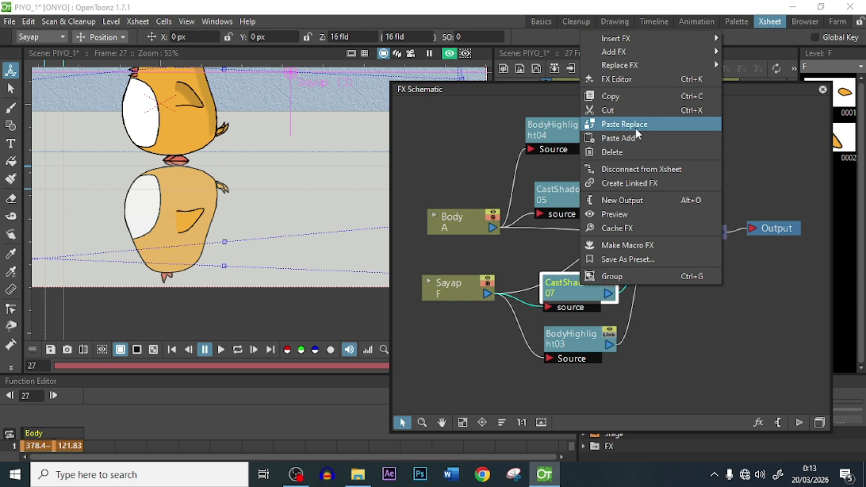
Replace the Sayap's Cast Shadow node with the copied Cast Shadow of Body and close the FX Schematic
{"action": "left_click", "coordinate": [636, 129]}
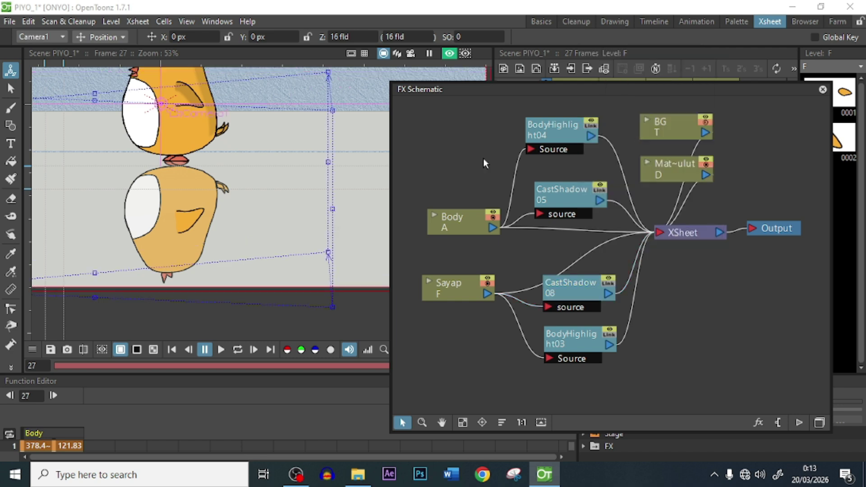
{"action": "scroll", "coordinate": [296, 220], "scroll_direction": "down", "scroll_amount": 3}
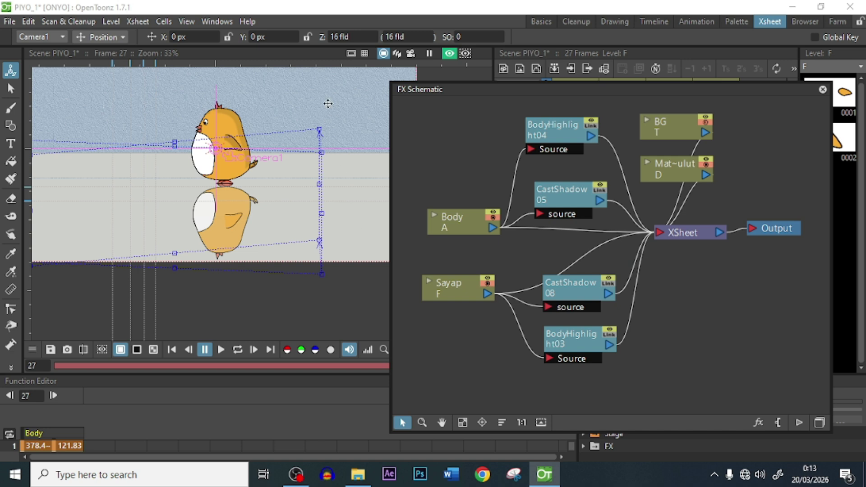
{"action": "left_click", "coordinate": [823, 90]}
{"action": "scroll", "coordinate": [369, 329], "scroll_direction": "up", "scroll_amount": 1}
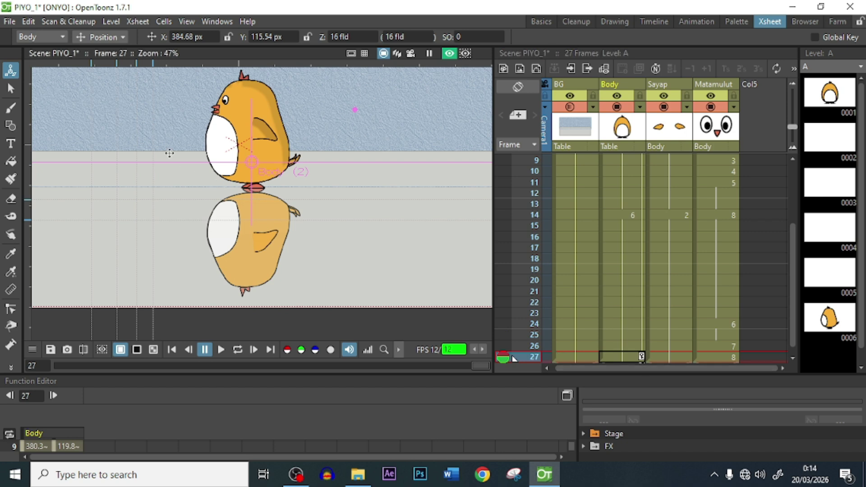
Reopen the FX Schematic, move the Matamulut node between Body and Sayap, and add a Cast Shadow effect from the Light category to it
{"action": "key", "text": "ctrl+F6"}
{"action": "left_click_drag", "start_coordinate": [679, 165], "coordinate": [459, 255]}
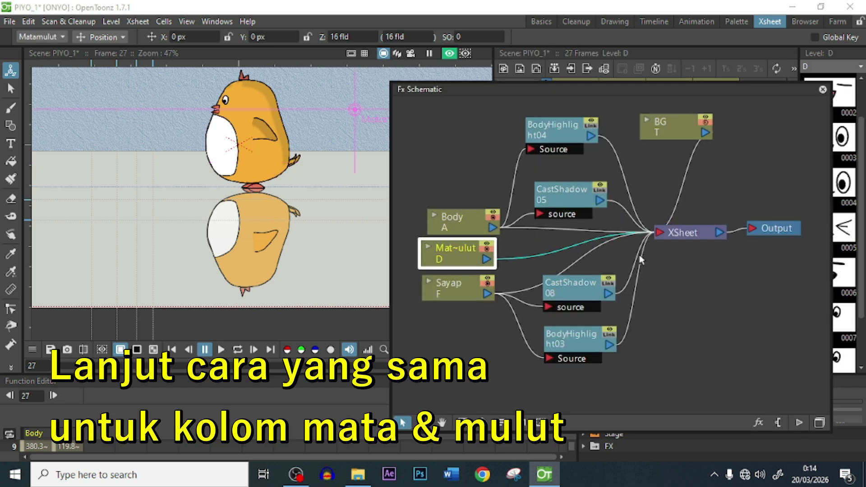
{"action": "left_click", "coordinate": [760, 422]}
{"action": "double_click", "coordinate": [674, 332]}
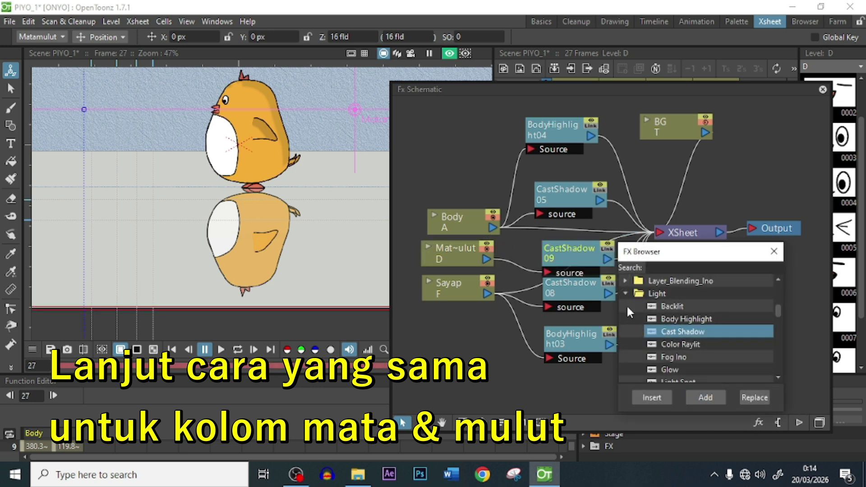
{"action": "mouse_move", "coordinate": [575, 255]}
{"action": "left_mouse_down"}
{"action": "mouse_move", "coordinate": [545, 248]}
{"action": "mouse_move", "coordinate": [568, 248]}
{"action": "left_mouse_up"}
Replace the Matamulut's Cast Shadow with a copy of the Body's Cast Shadow and play the animation
{"action": "right_click", "coordinate": [560, 201]}
{"action": "left_click", "coordinate": [586, 266]}
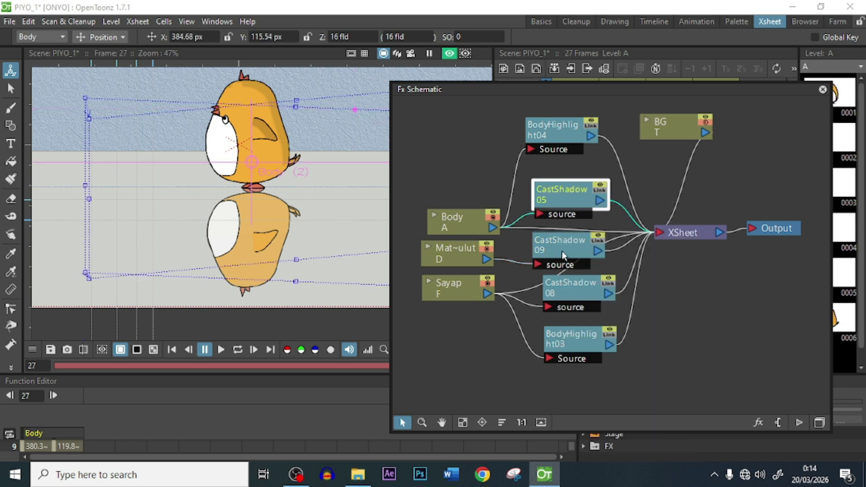
{"action": "right_click", "coordinate": [557, 259]}
{"action": "left_click", "coordinate": [608, 99]}
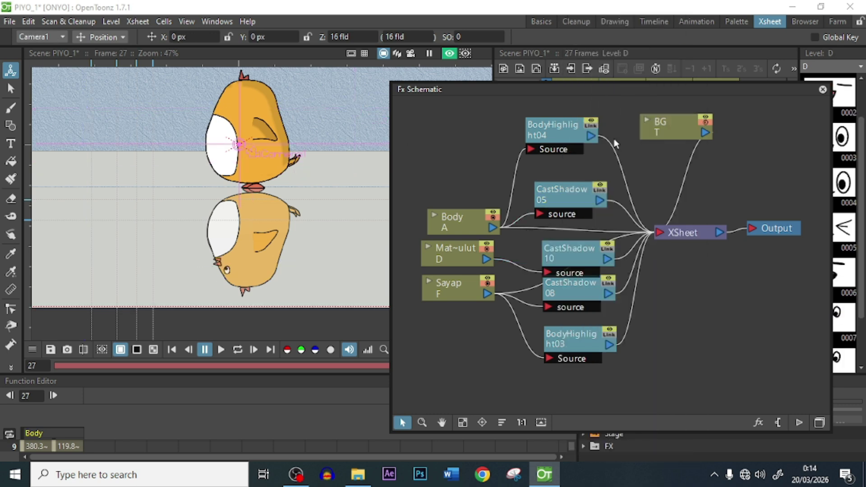
{"action": "left_click_drag", "start_coordinate": [580, 261], "coordinate": [577, 255]}
{"action": "left_click", "coordinate": [224, 350]}
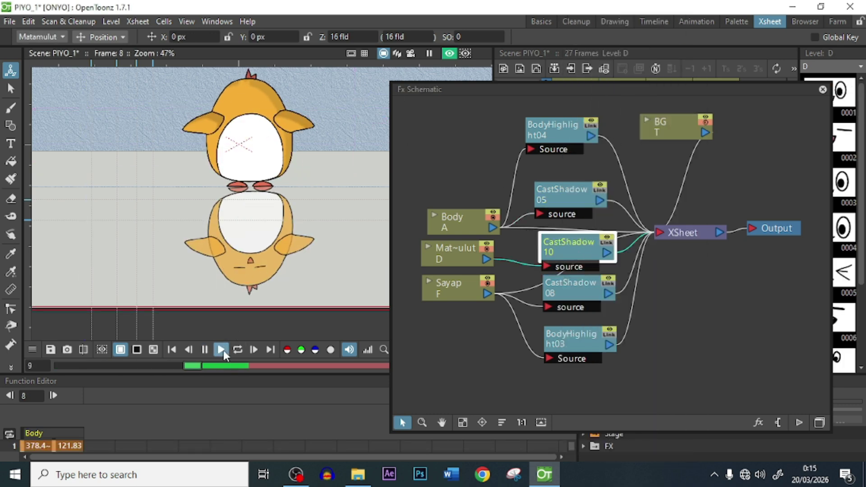
Shift the Matamulut's Cast Shadow node down and connect the Matamulut node directly to XSheet
{"action": "left_click_drag", "start_coordinate": [585, 248], "coordinate": [574, 264]}
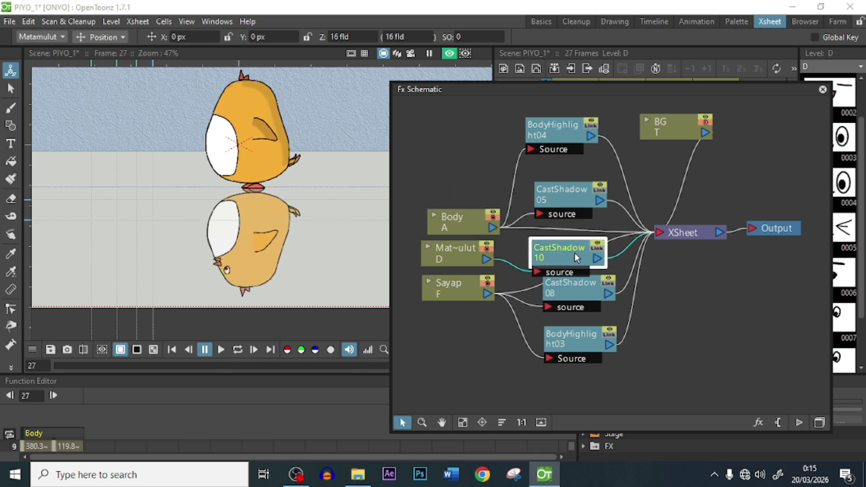
{"action": "left_click", "coordinate": [472, 258]}
Move the Sayap node with its Body Highlight and Cast Shadow nodes lower, and raise the Matamulut's Cast Shadow node slightly
{"action": "left_click_drag", "start_coordinate": [455, 288], "coordinate": [450, 344]}
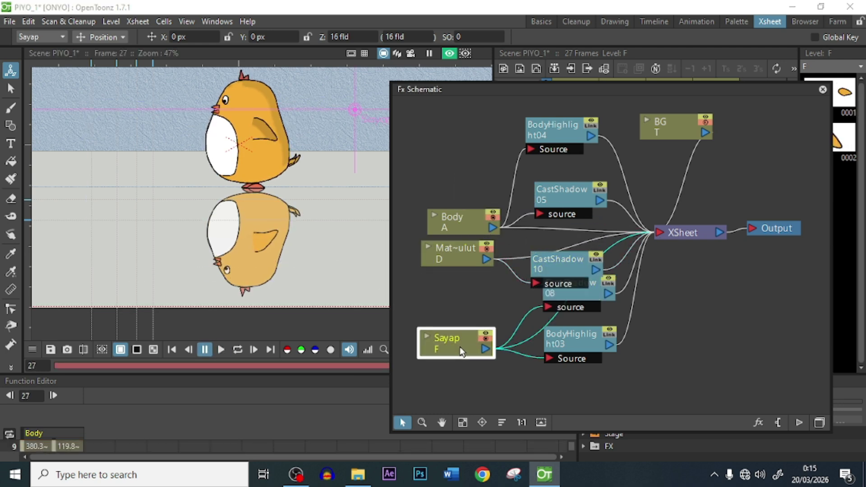
{"action": "left_click_drag", "start_coordinate": [571, 339], "coordinate": [570, 378]}
{"action": "left_click_drag", "start_coordinate": [564, 295], "coordinate": [564, 343]}
{"action": "mouse_move", "coordinate": [564, 261]}
{"action": "left_mouse_down"}
{"action": "mouse_move", "coordinate": [567, 231]}
{"action": "mouse_move", "coordinate": [562, 252]}
{"action": "left_mouse_up"}
Move Body and its two effect nodes up, place Matamulut's Cast Shadow just below the Matamulut node, and close the FX Schematic
{"action": "left_click_drag", "start_coordinate": [469, 217], "coordinate": [446, 161]}
{"action": "left_click_drag", "start_coordinate": [555, 127], "coordinate": [555, 110]}
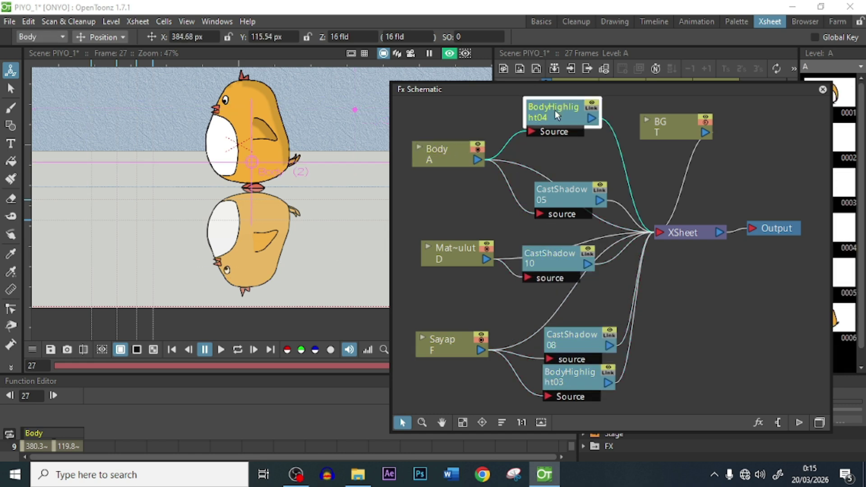
{"action": "left_click_drag", "start_coordinate": [561, 194], "coordinate": [559, 151]}
{"action": "left_click", "coordinate": [440, 166]}
{"action": "left_click_drag", "start_coordinate": [455, 252], "coordinate": [441, 229]}
{"action": "left_click_drag", "start_coordinate": [554, 260], "coordinate": [522, 266]}
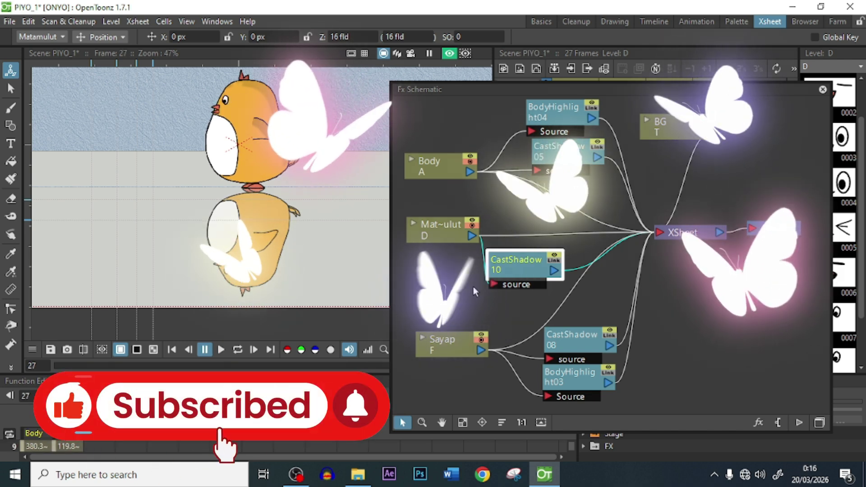
{"action": "left_click", "coordinate": [822, 89]}
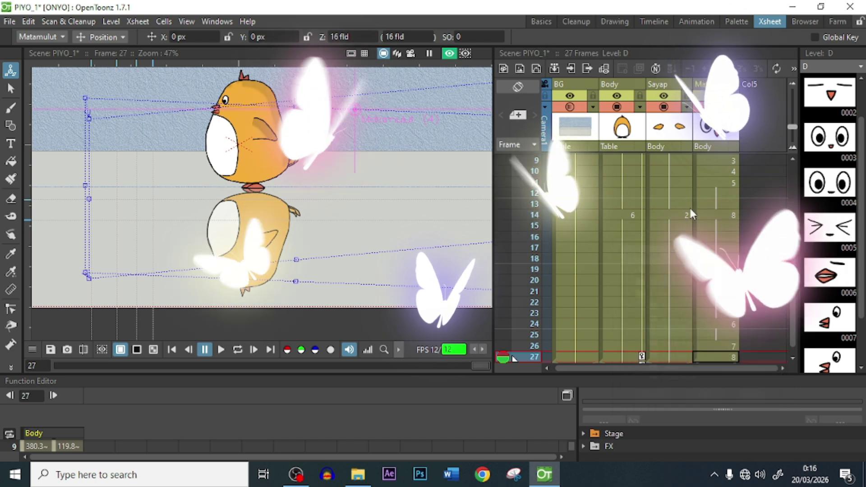